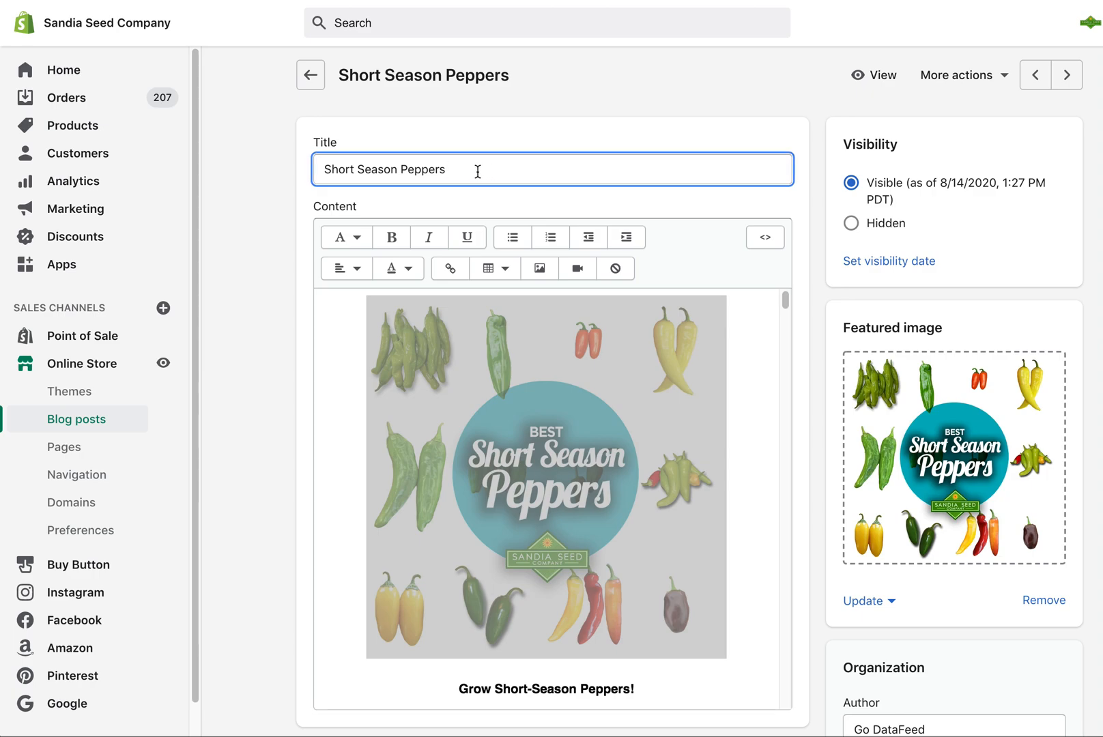
Step: Examine the key phrase in the post title and in the "Grow Short-Season Peppers!" heading of the content
drag(316, 169, 467, 173)
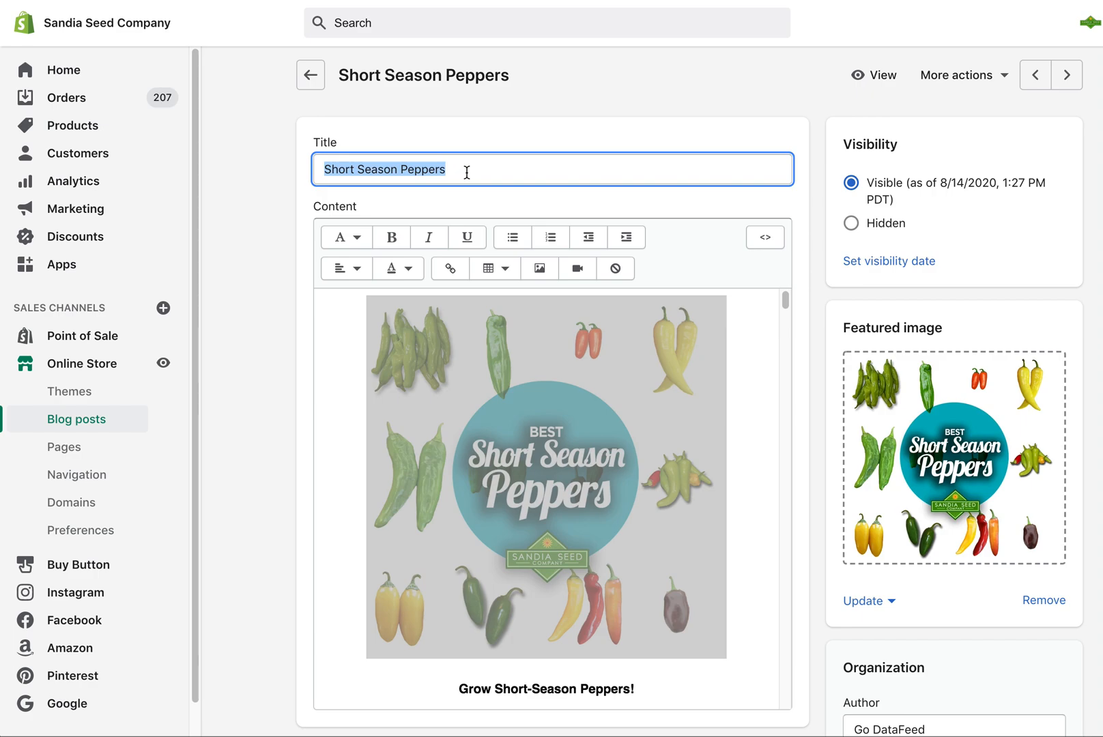
click(466, 172)
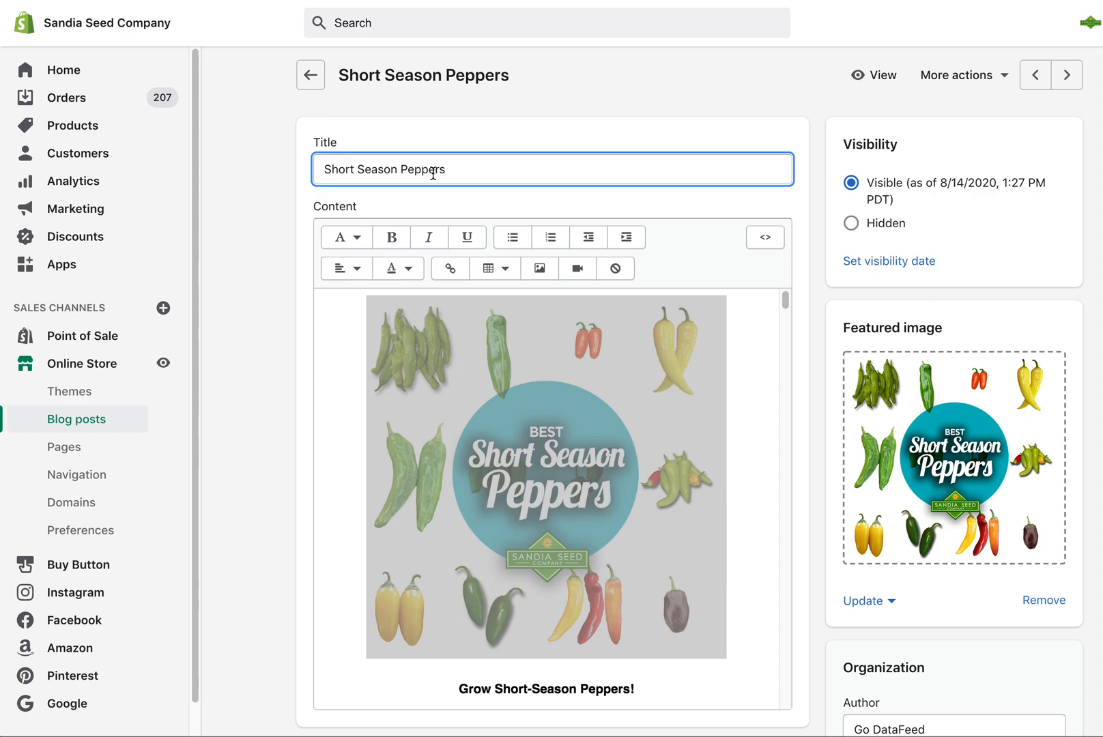
drag(321, 170, 471, 166)
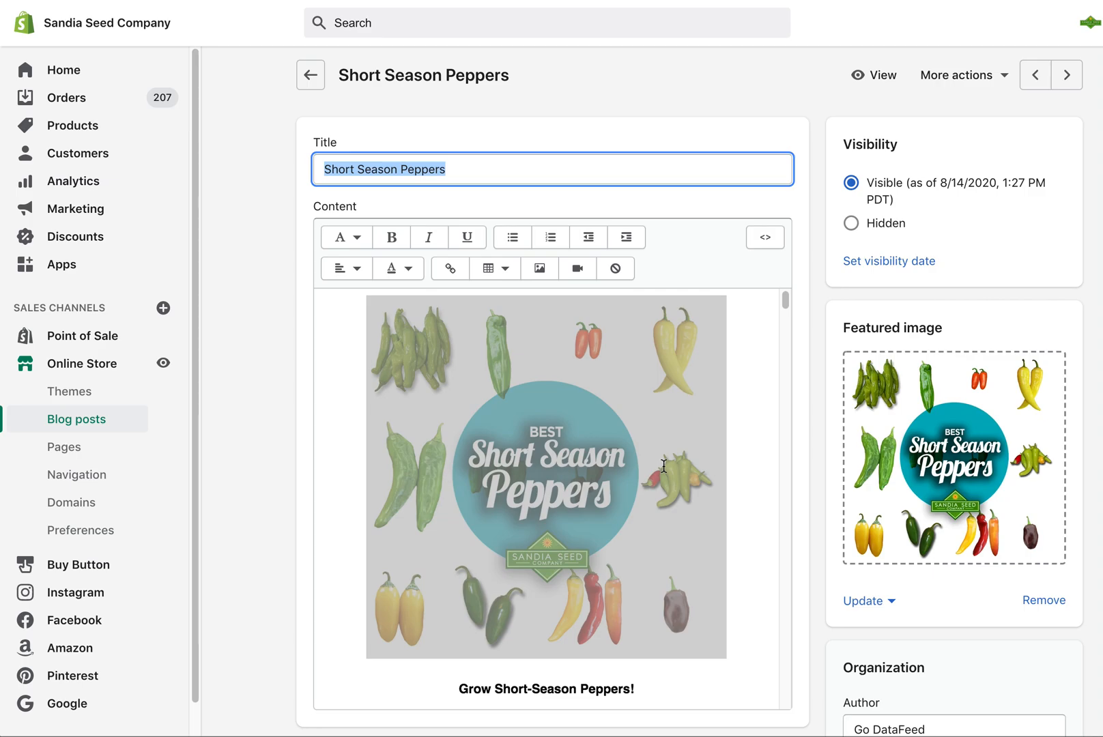
click(788, 438)
drag(785, 320, 785, 302)
click(601, 620)
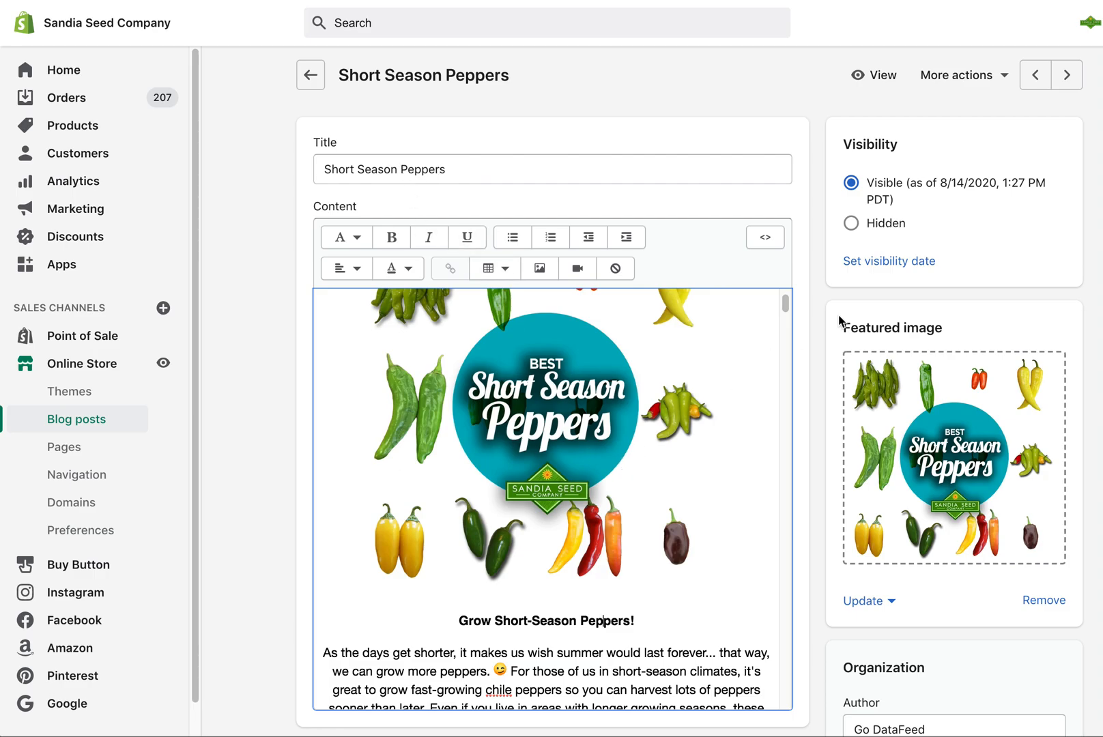
drag(442, 169, 318, 169)
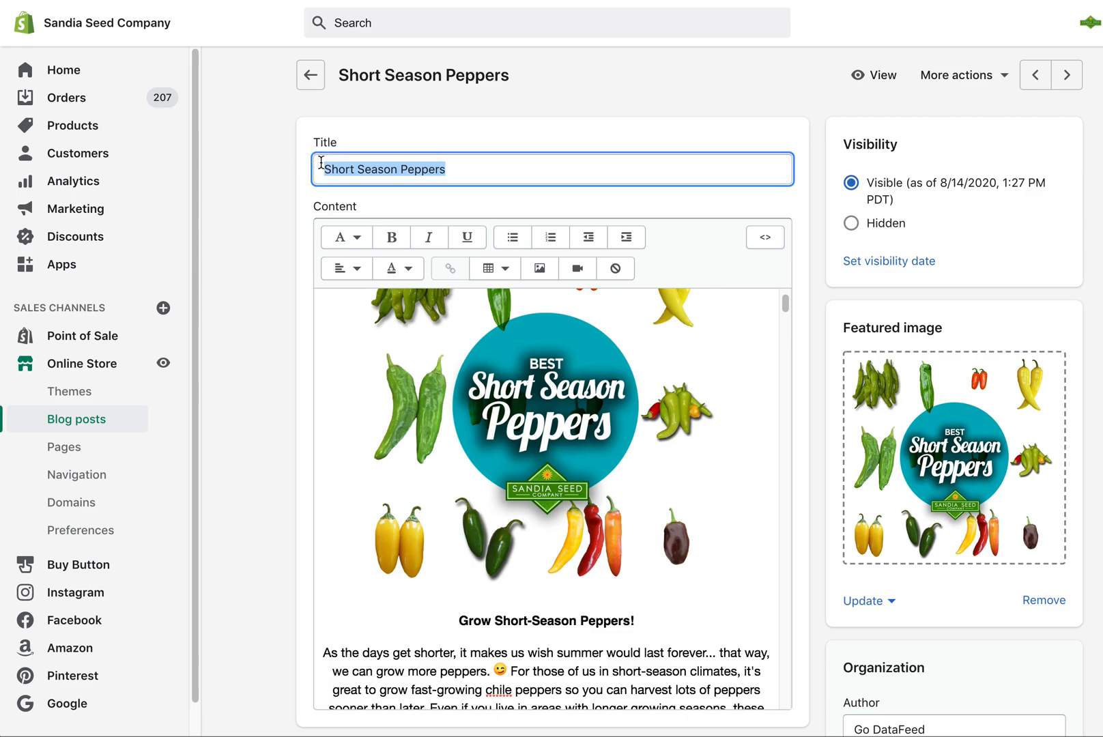
drag(786, 303, 784, 314)
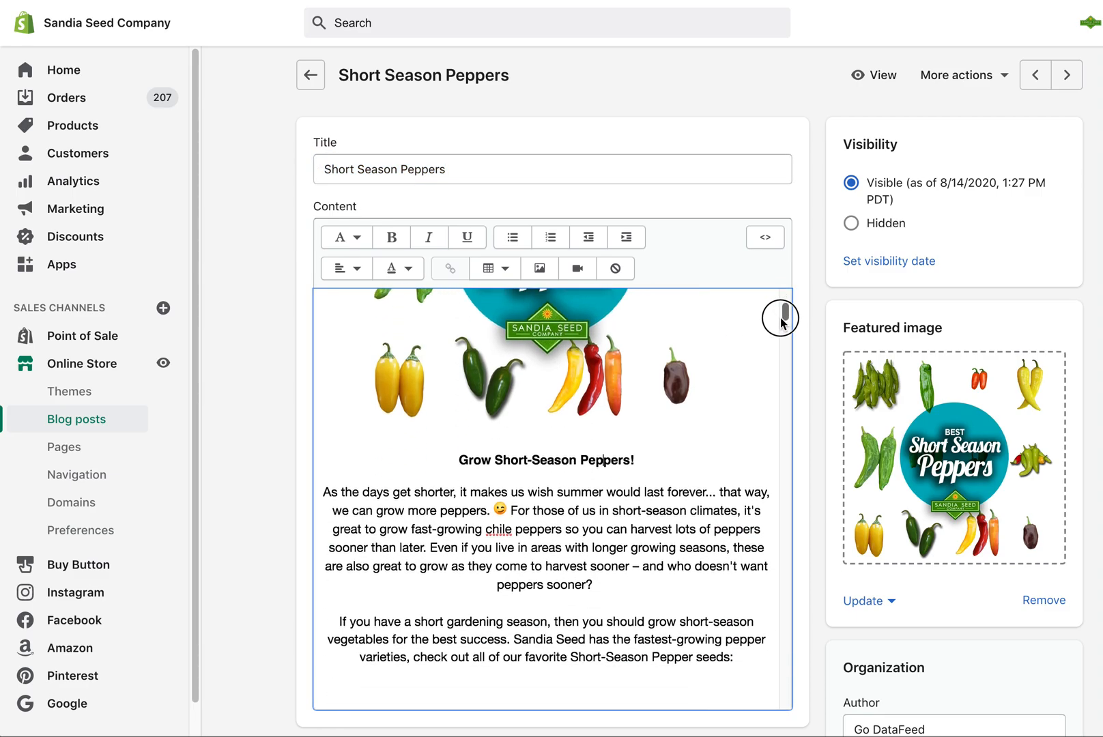
drag(461, 461, 629, 478)
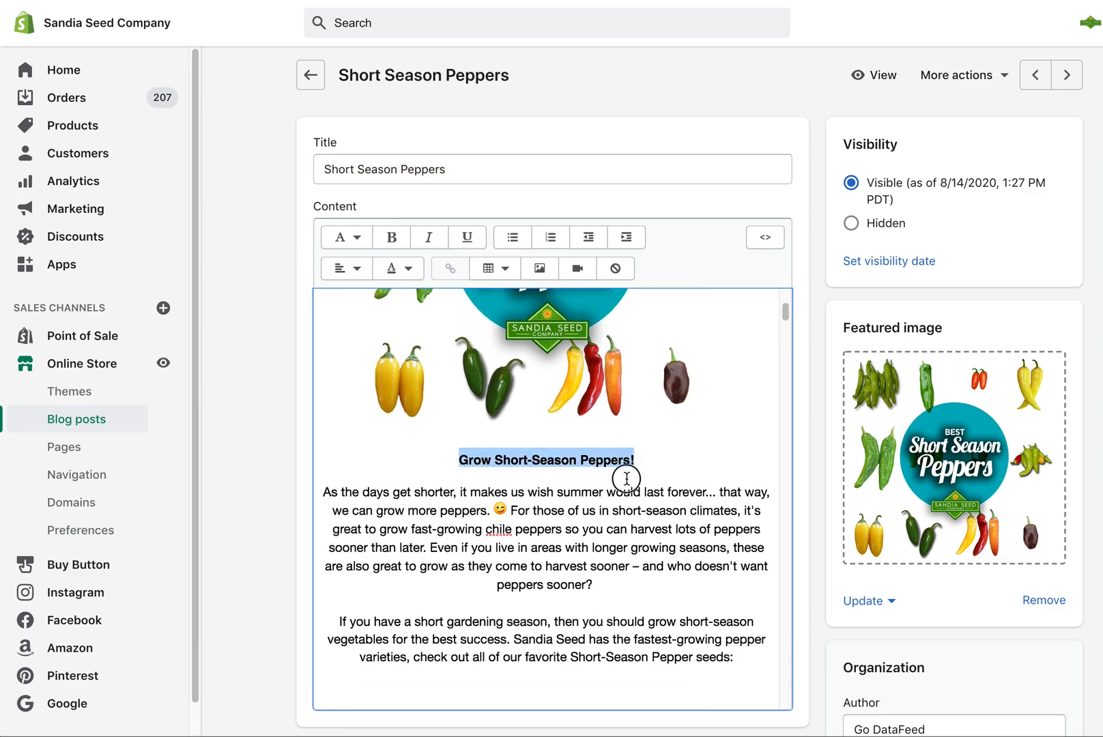
drag(785, 314, 783, 326)
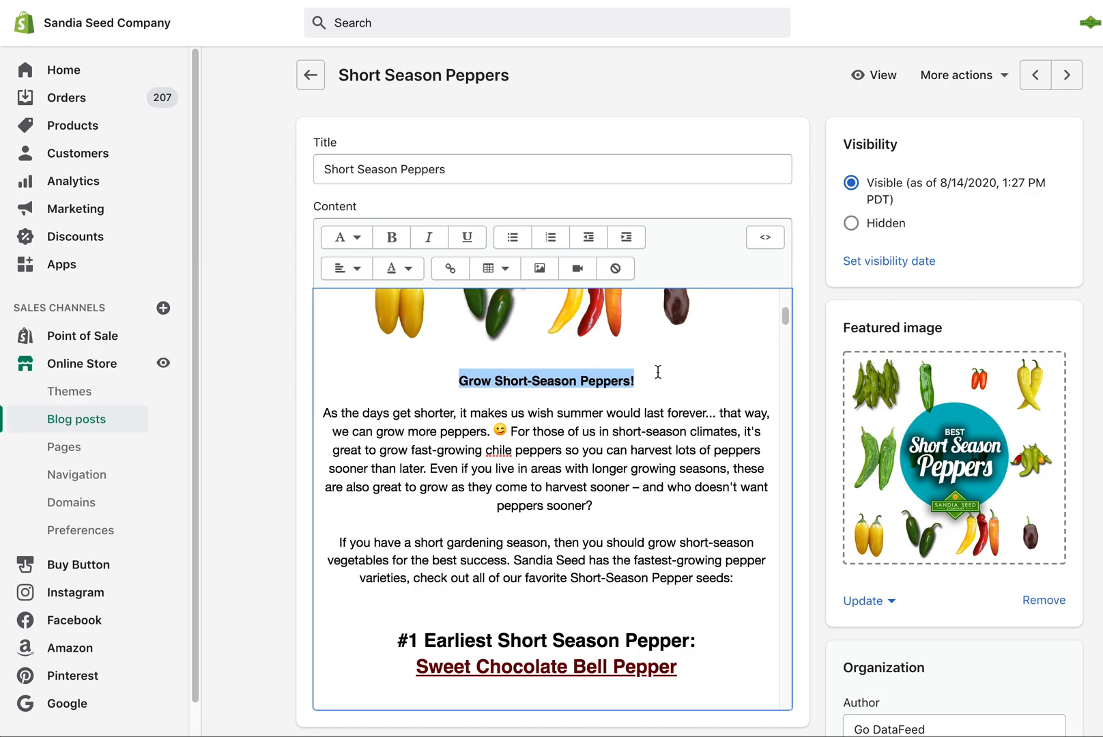
Step: Review the key phrase in the "#2 Short Season Pepper" subheading, and return to the lead image of the post
drag(785, 315, 773, 368)
drag(424, 360, 672, 360)
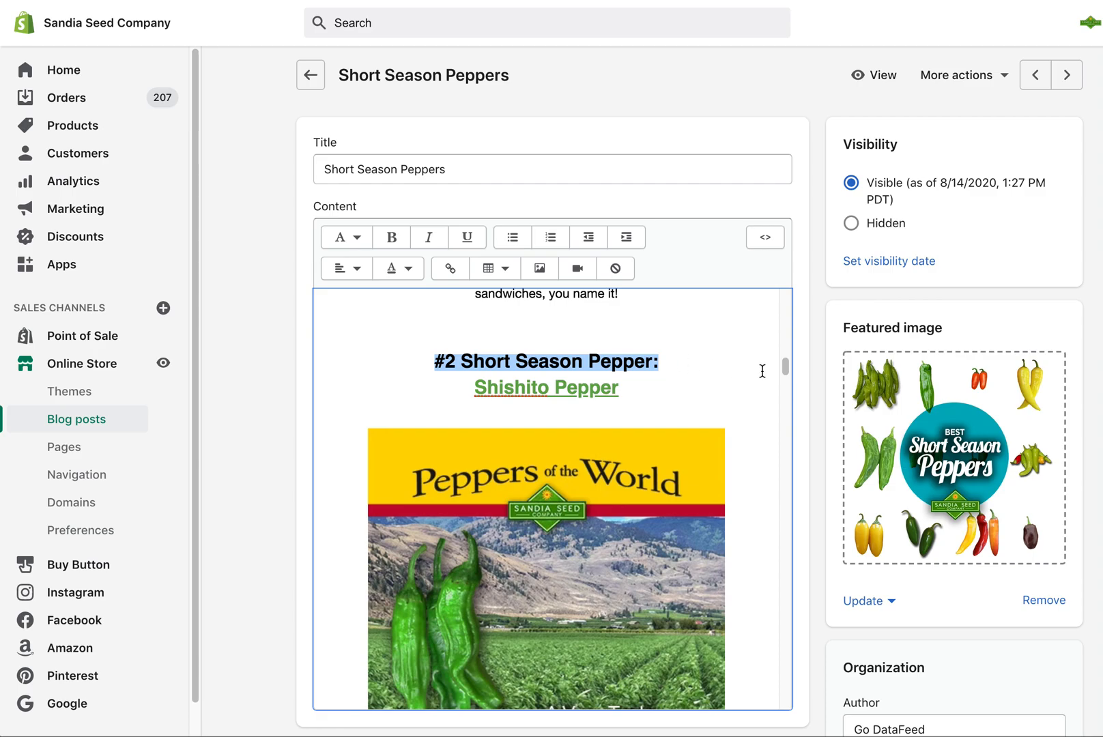
click(483, 362)
drag(461, 361, 674, 363)
drag(786, 369, 771, 320)
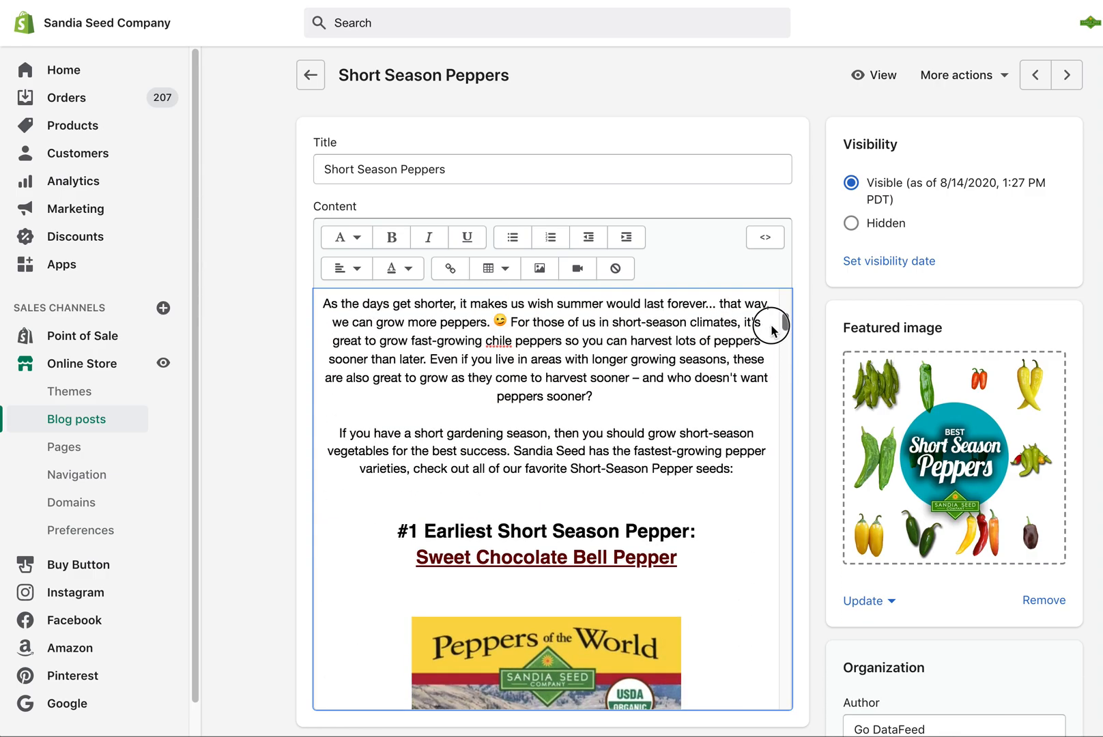
scroll(554, 474, up, 2)
scroll(554, 475, up, 4)
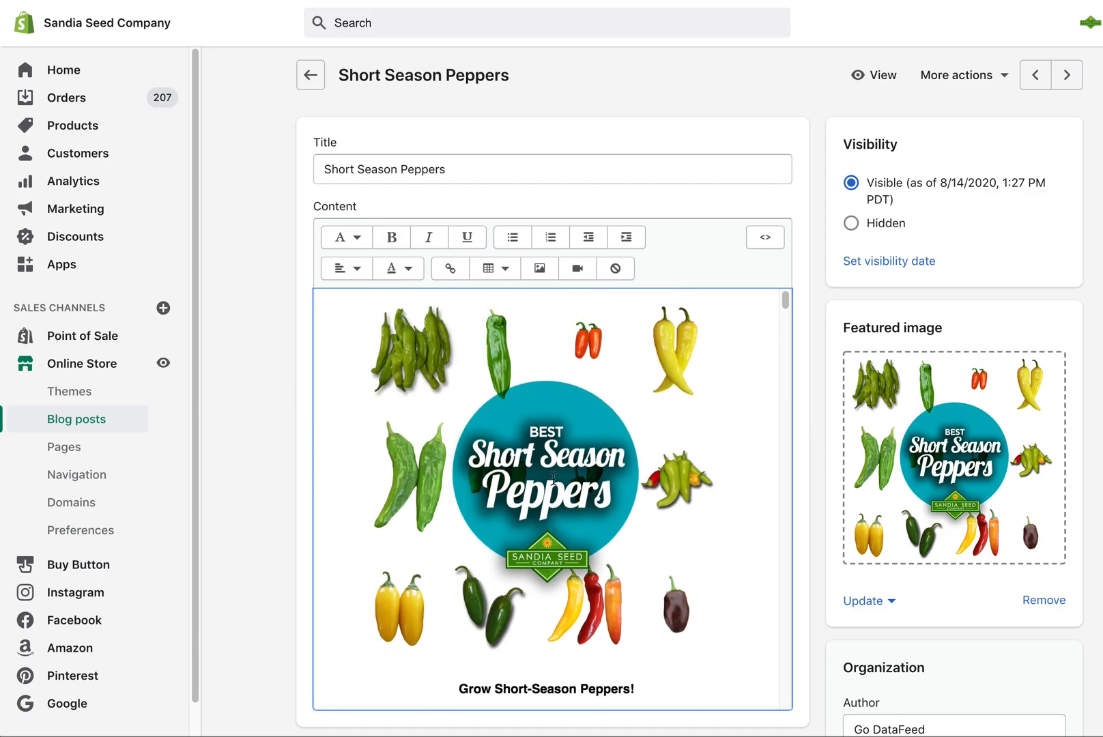
scroll(554, 476, down, 5)
drag(784, 315, 763, 264)
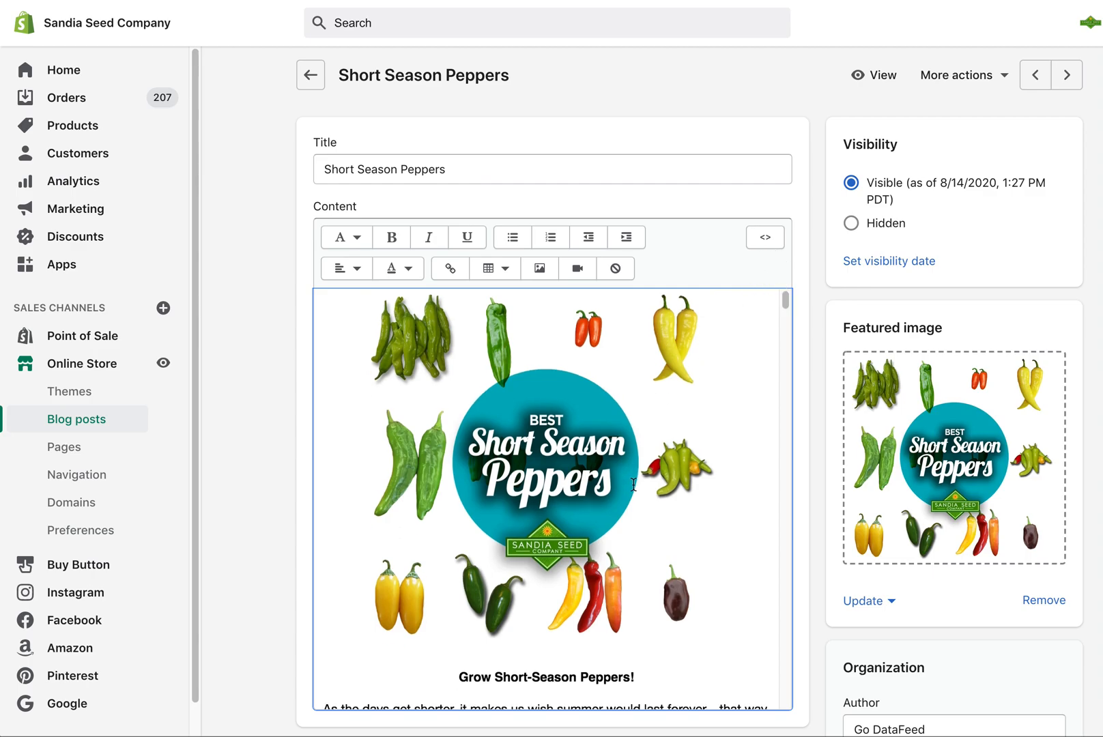
Step: Inspect the alt text in the image settings of the post's lead image, and cancel the settings
click(586, 463)
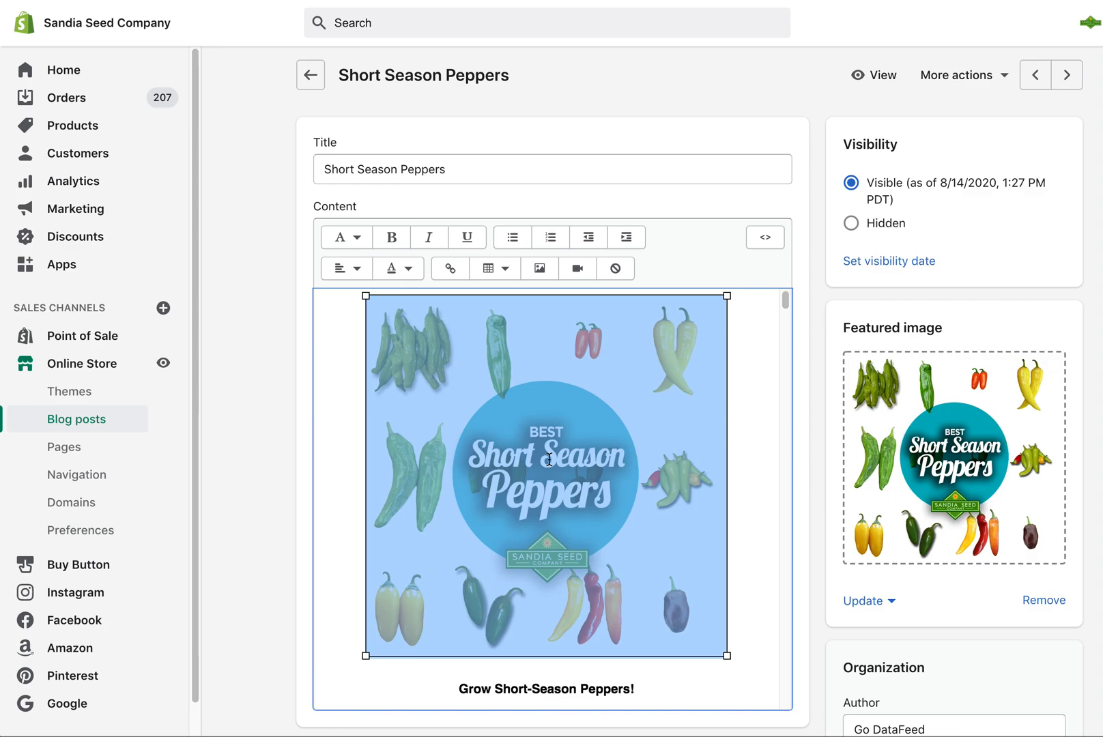
click(748, 392)
click(639, 391)
double_click(529, 349)
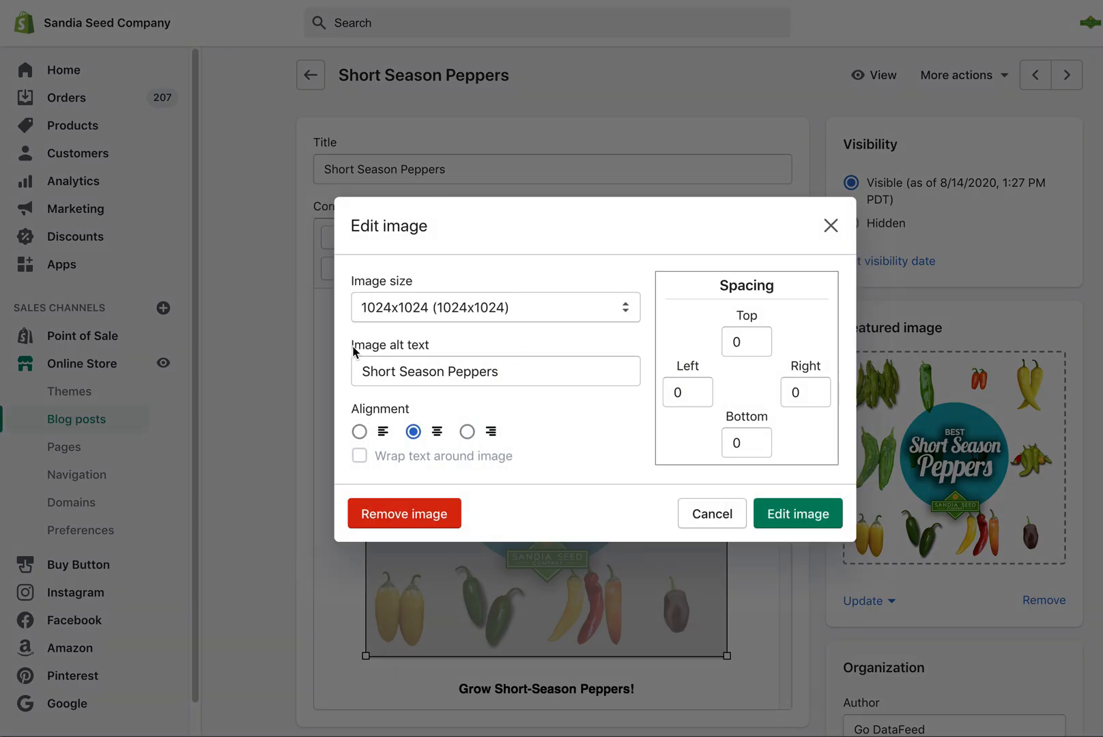
drag(355, 352, 437, 347)
click(429, 370)
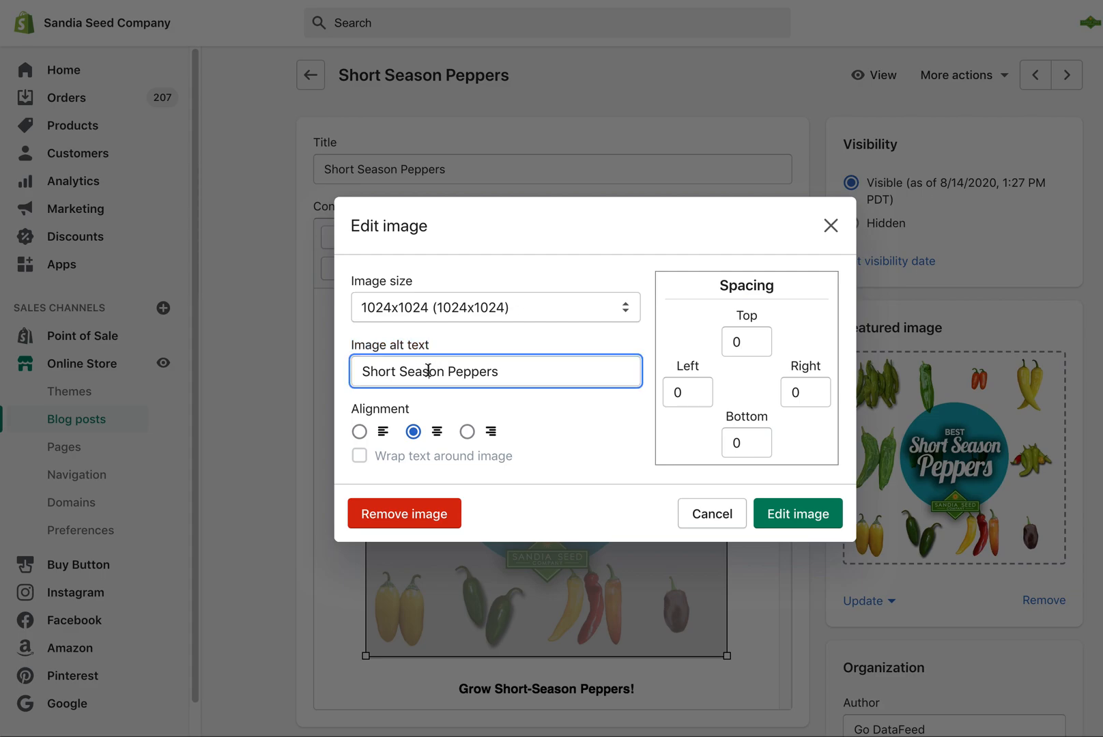
drag(503, 371, 362, 372)
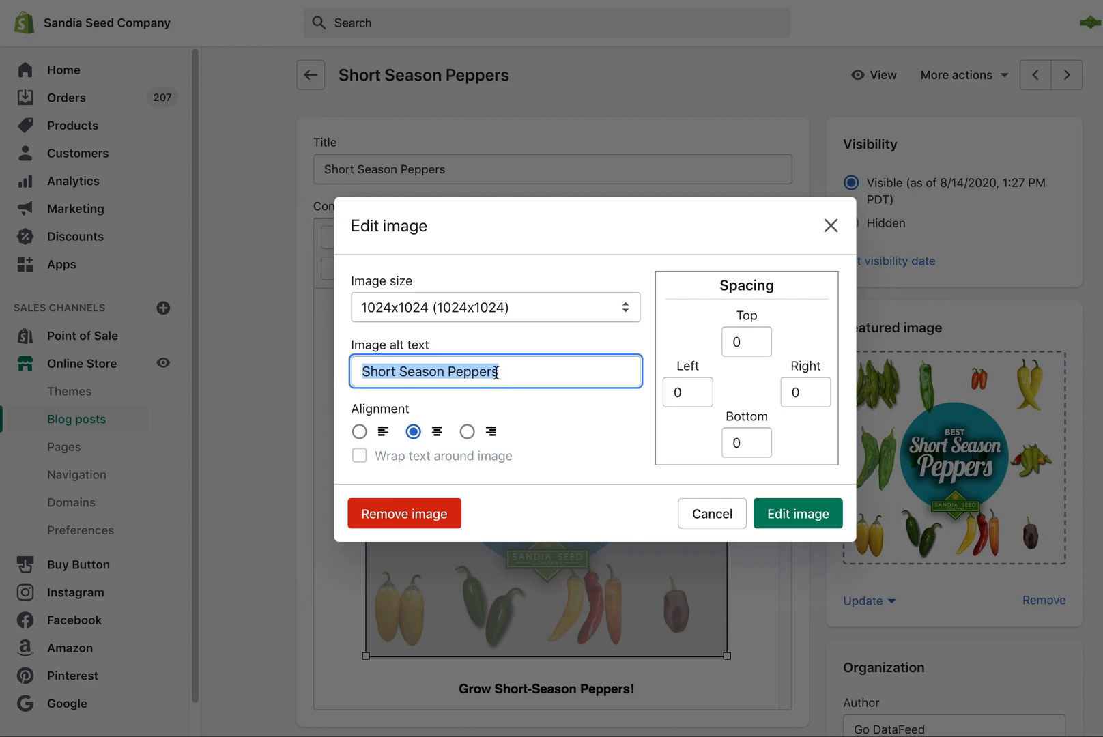
click(713, 515)
Step: Open the image settings of the Sweet Chocolate Bell Pepper seed packet picture and examine its alt text
scroll(734, 502, down, 5)
scroll(736, 500, down, 4)
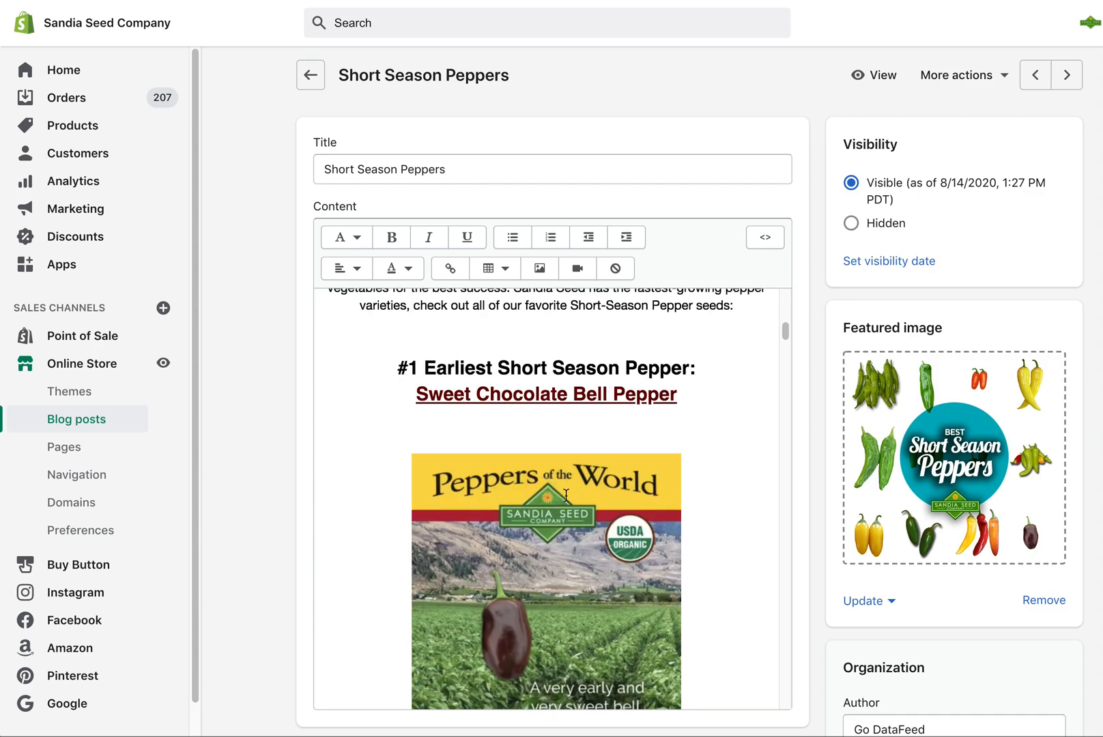
double_click(567, 496)
drag(364, 371, 496, 375)
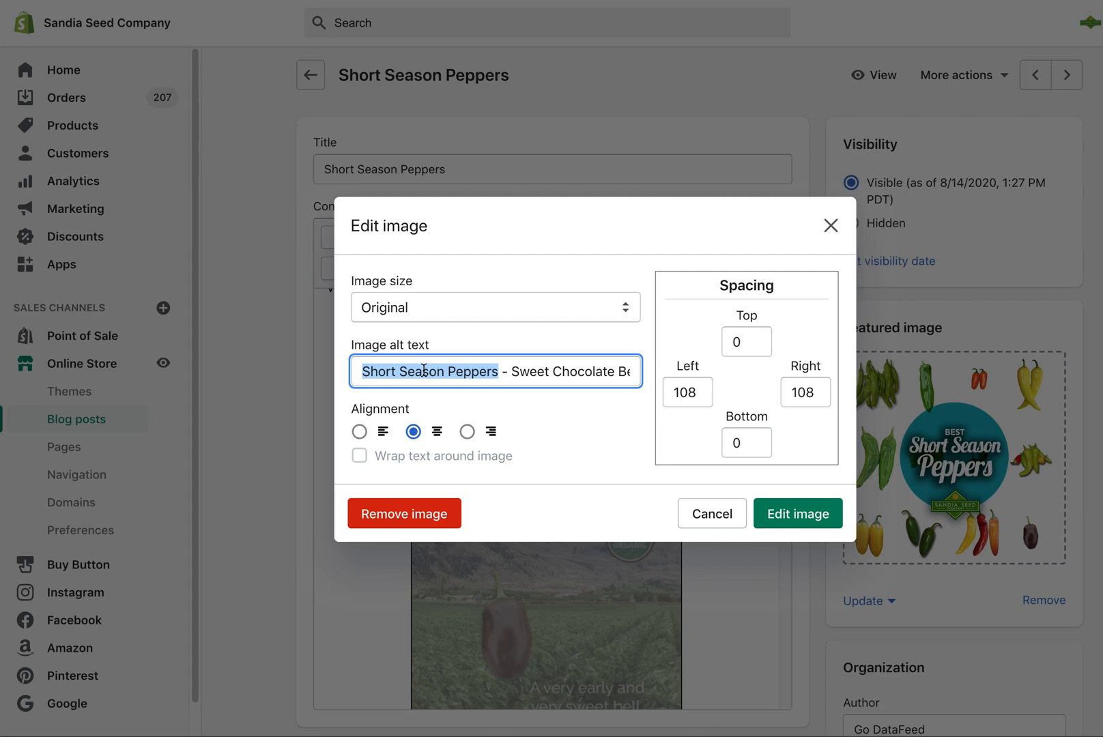
click(536, 373)
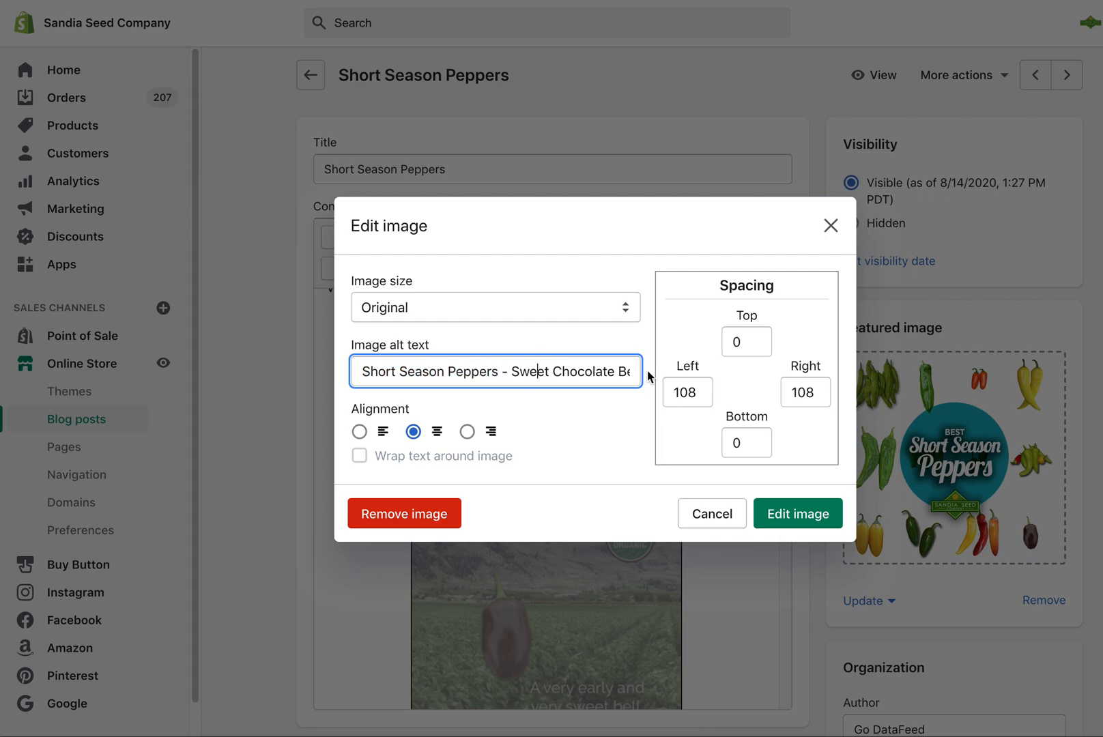
drag(512, 371, 669, 389)
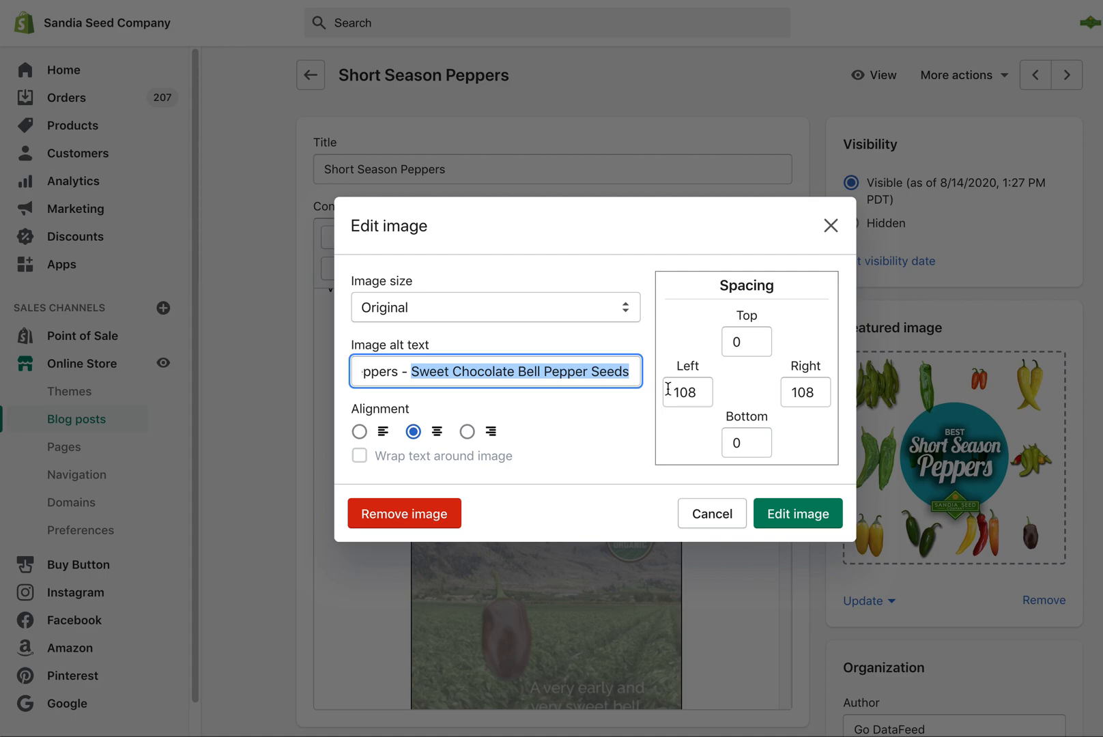
scroll(444, 379, left, 3)
click(491, 368)
drag(492, 368, 364, 371)
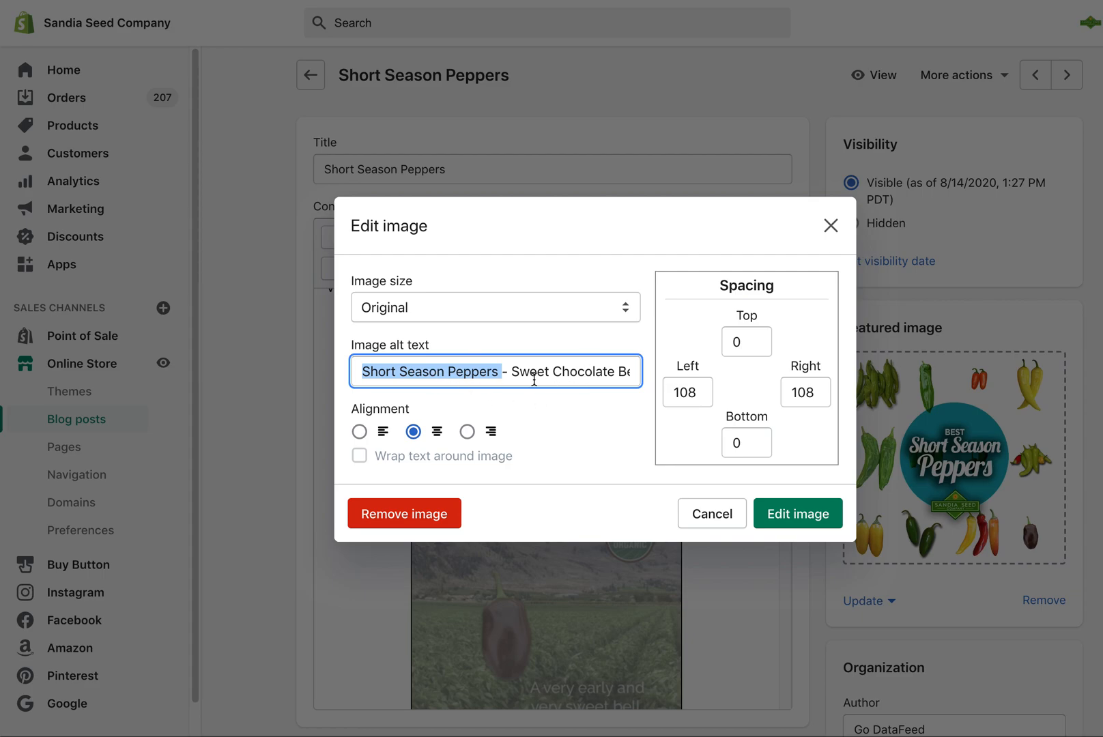
Step: Try replacing the dash after "Short Season Peppers" in the alt text with a colon, and close the image settings without applying
click(512, 372)
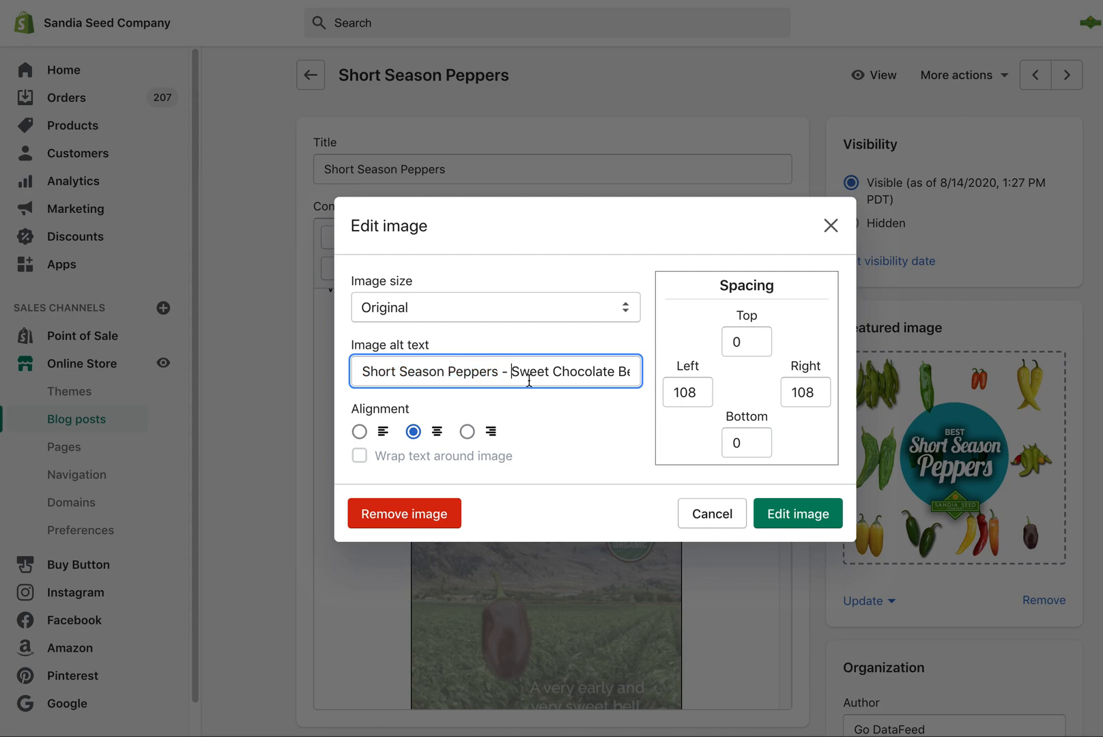
key(BackSpace)
key(BackSpace)
key(BackSpace)
text(:)
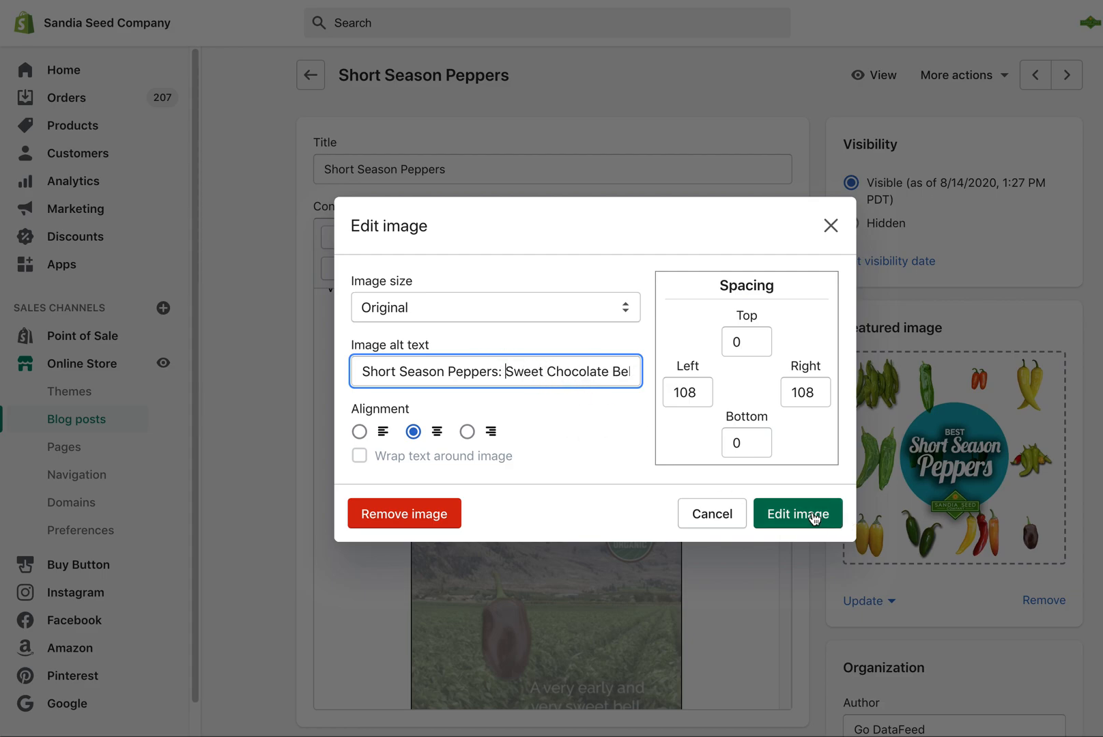
click(831, 226)
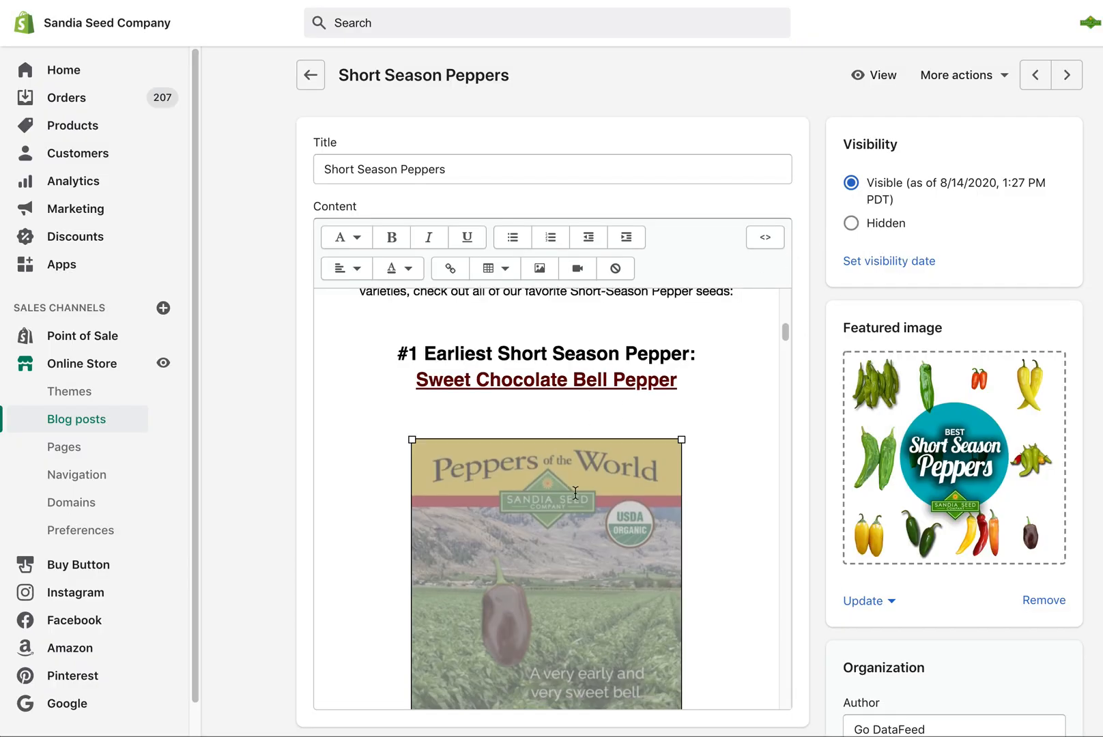
Step: Check the link address behind the "Sweet Chocolate Bell Pepper" heading and close the link settings
scroll(527, 548, up, 6)
click(527, 548)
scroll(642, 563, down, 3)
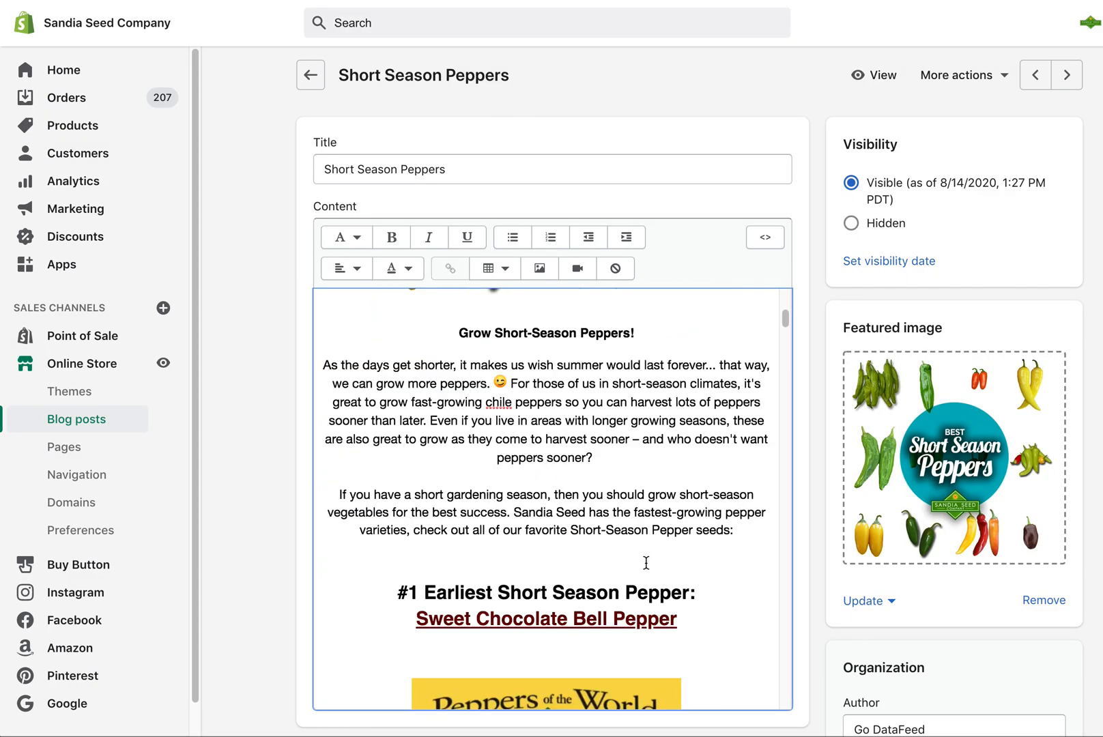
drag(683, 619, 419, 626)
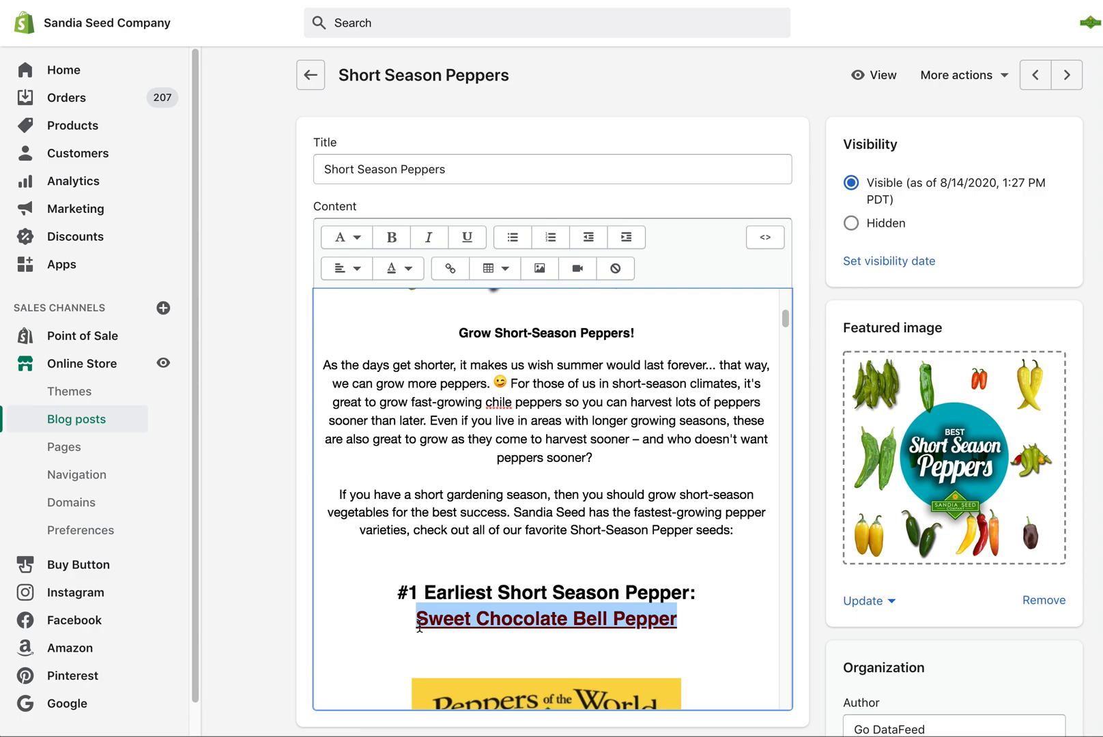
click(522, 476)
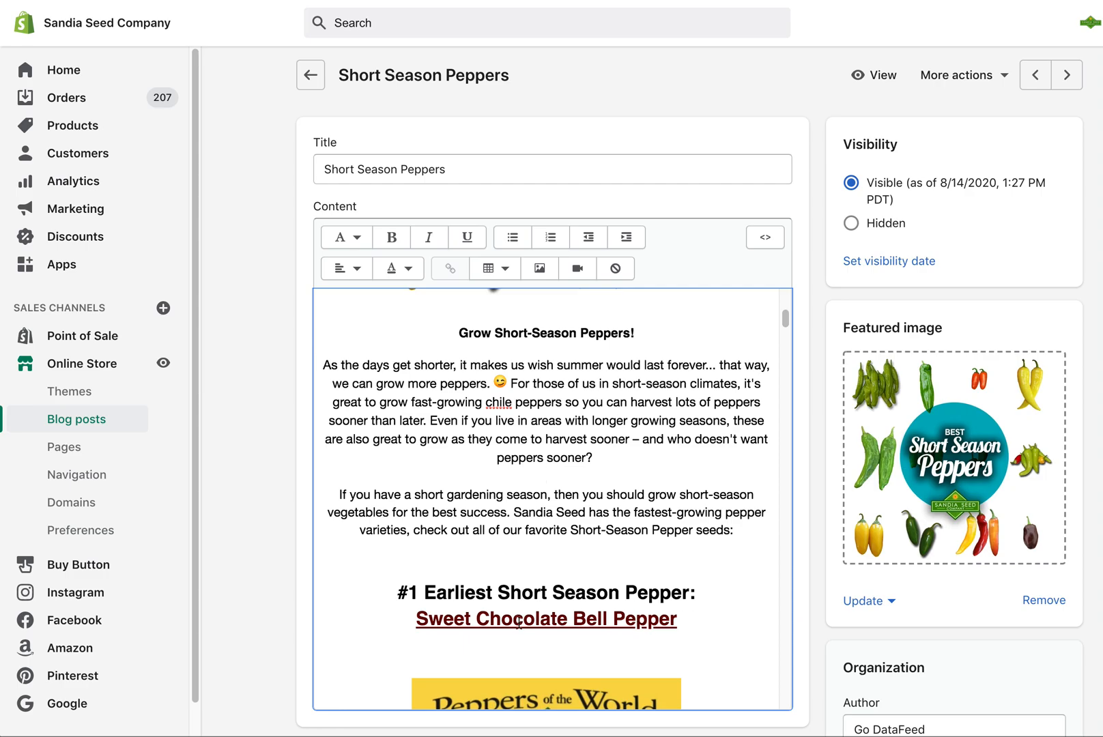
click(586, 618)
drag(666, 614, 411, 618)
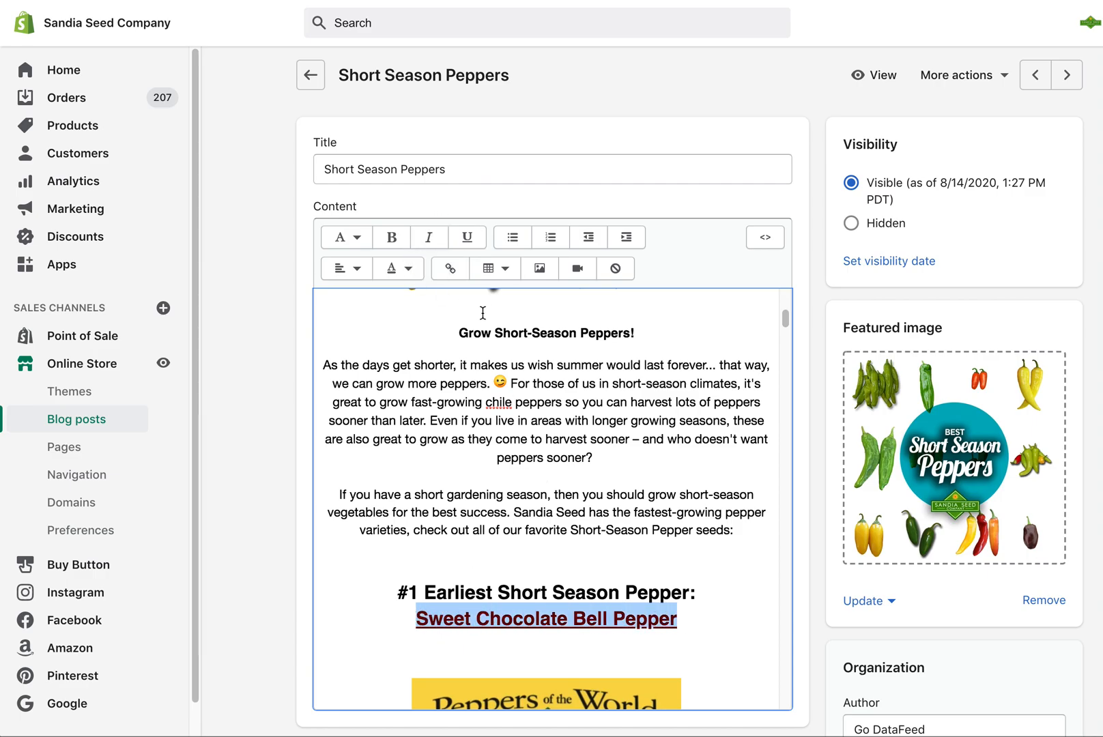
click(451, 273)
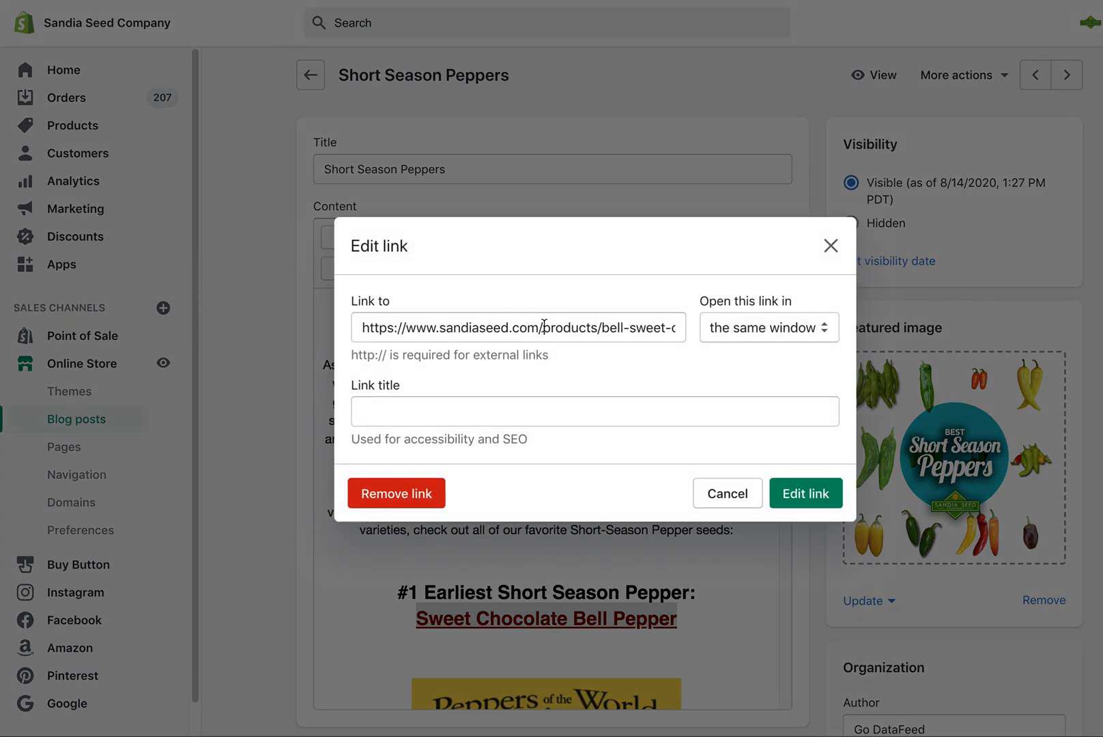
triple_click(538, 323)
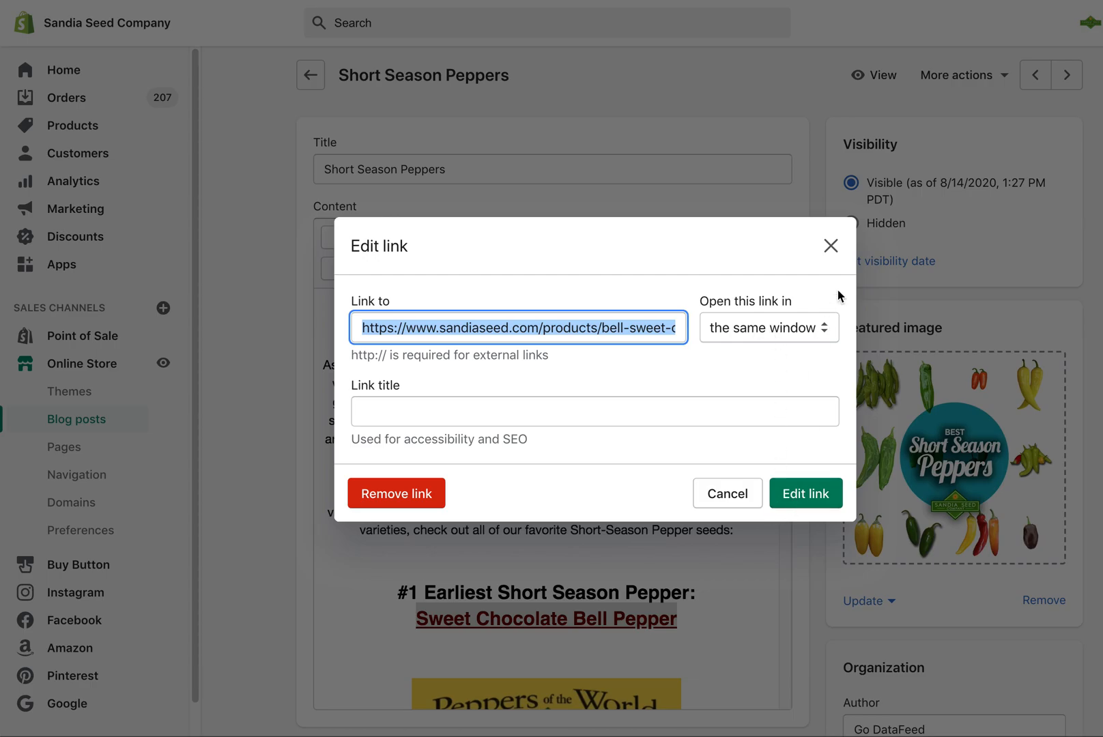
click(831, 246)
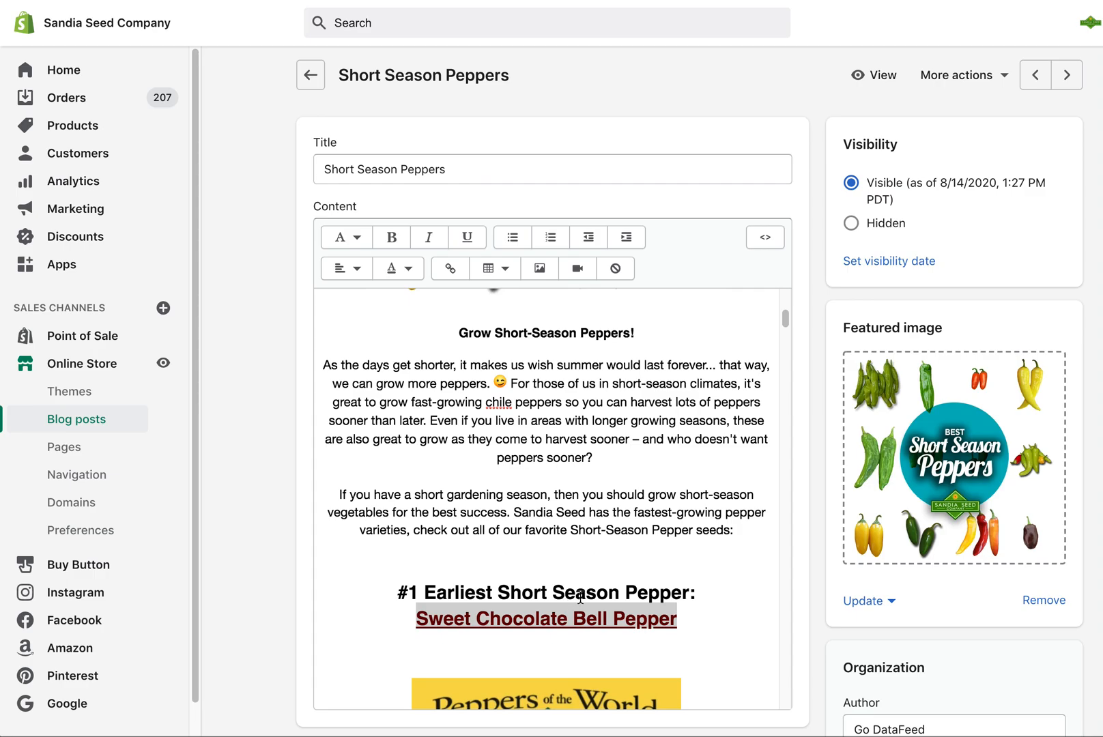
Step: Examine the "Sweet Chocolate Bell Pepper" link text and the "Short-Season Pepper" phrase in the introductory paragraph
scroll(580, 598, up, 5)
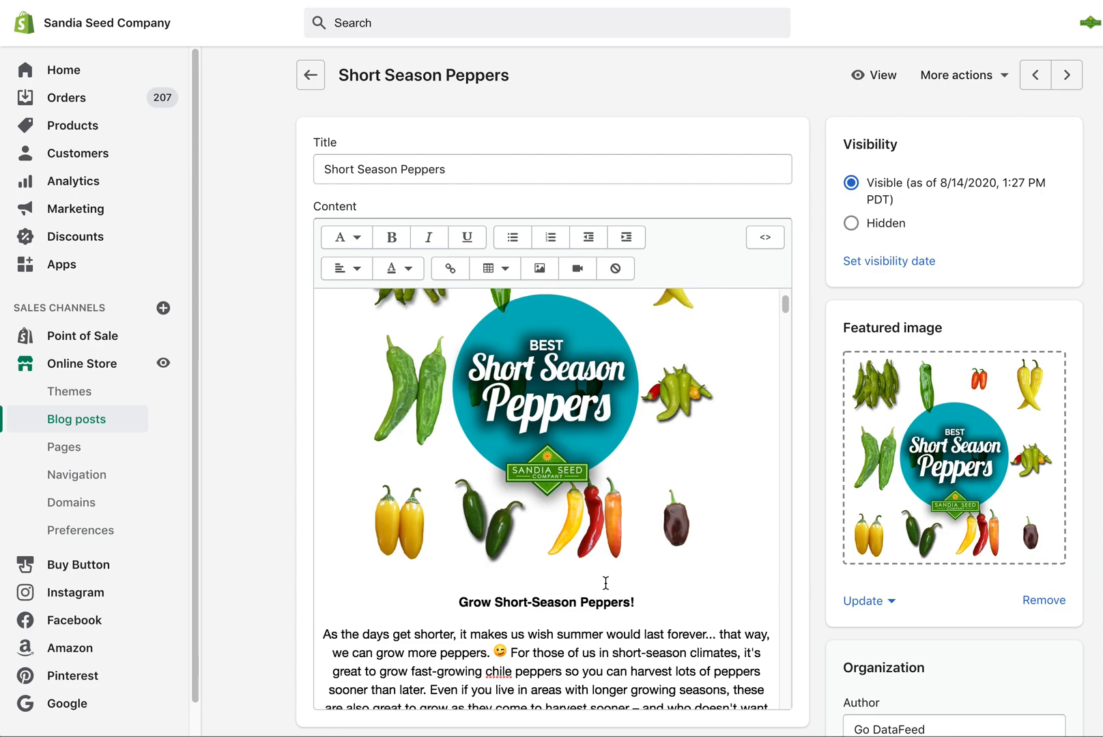
scroll(601, 561, down, 4)
triple_click(547, 621)
drag(676, 623, 422, 623)
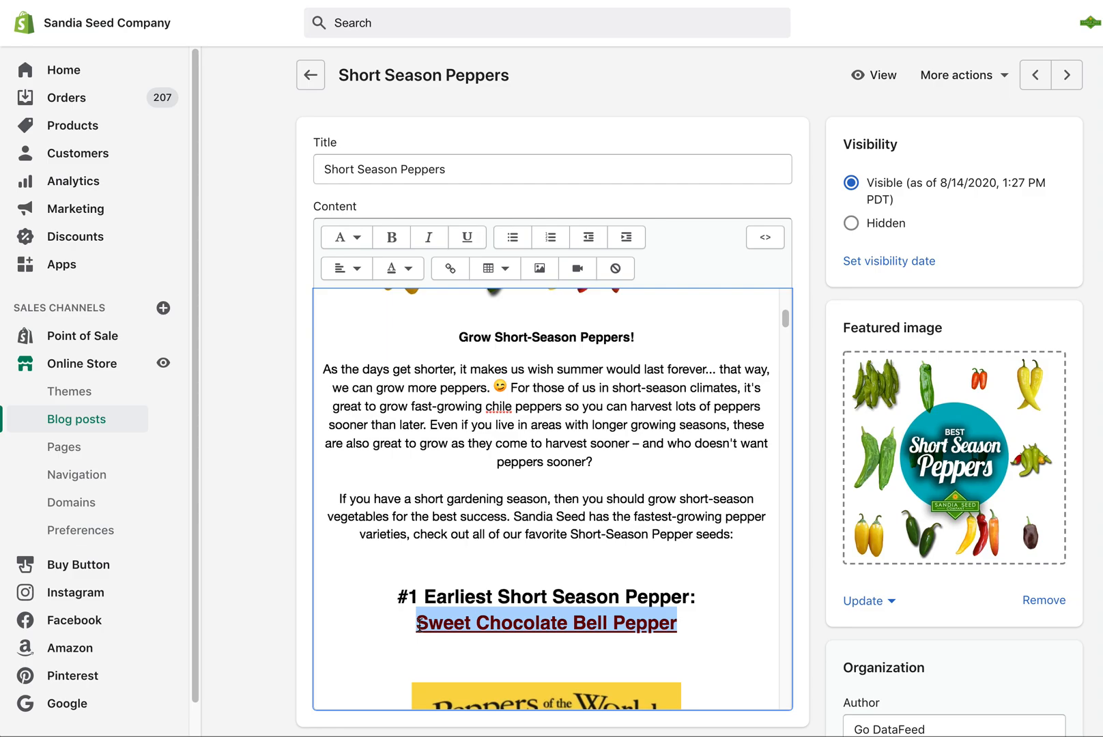
click(567, 519)
drag(691, 534, 571, 535)
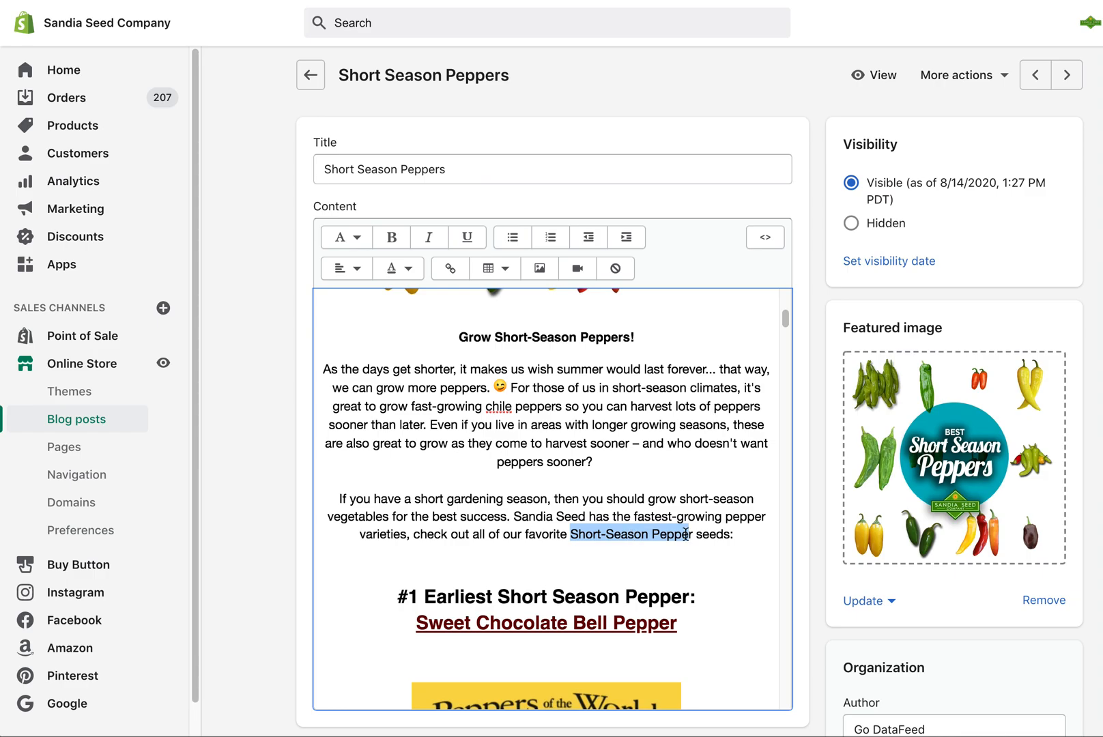
scroll(690, 532, up, 5)
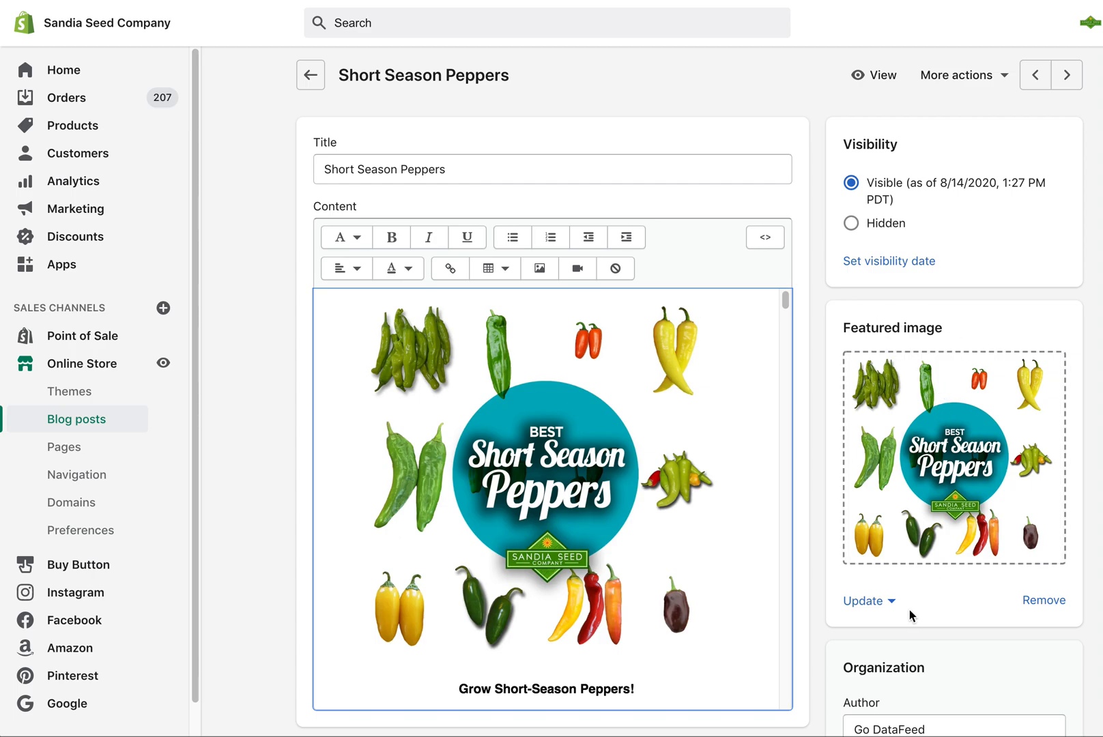
Step: Set the featured image's alt text to "Short Season Peppers from SandiaSeed.com" and save it
click(949, 466)
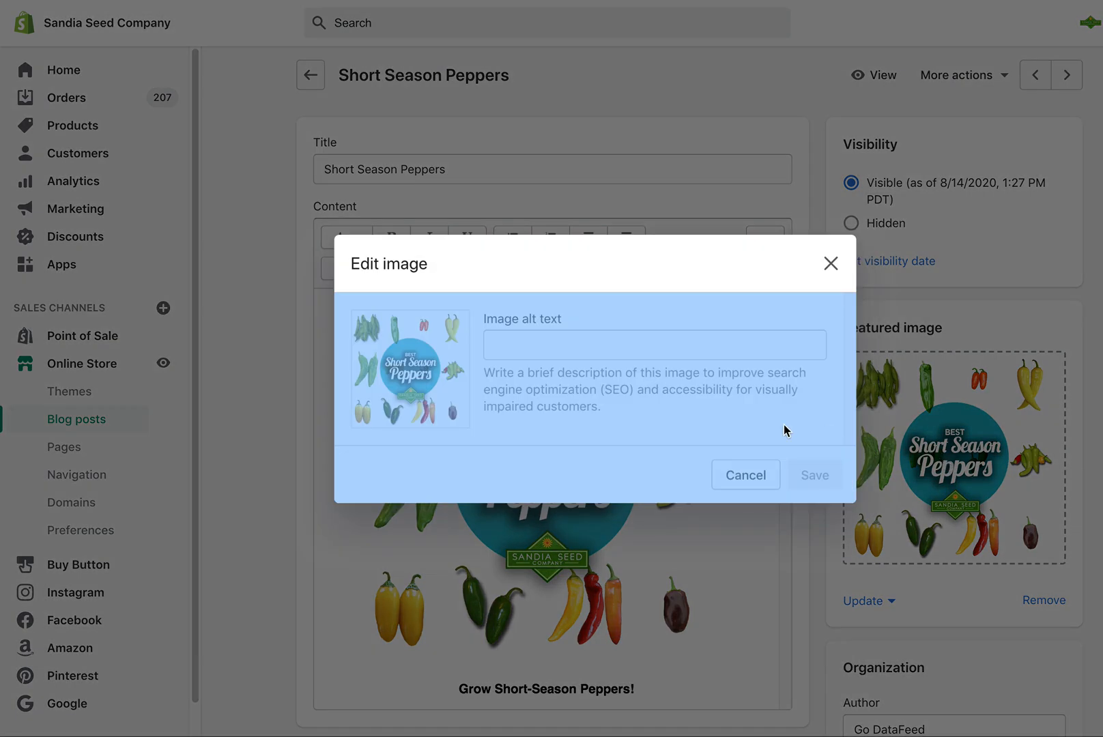
click(547, 350)
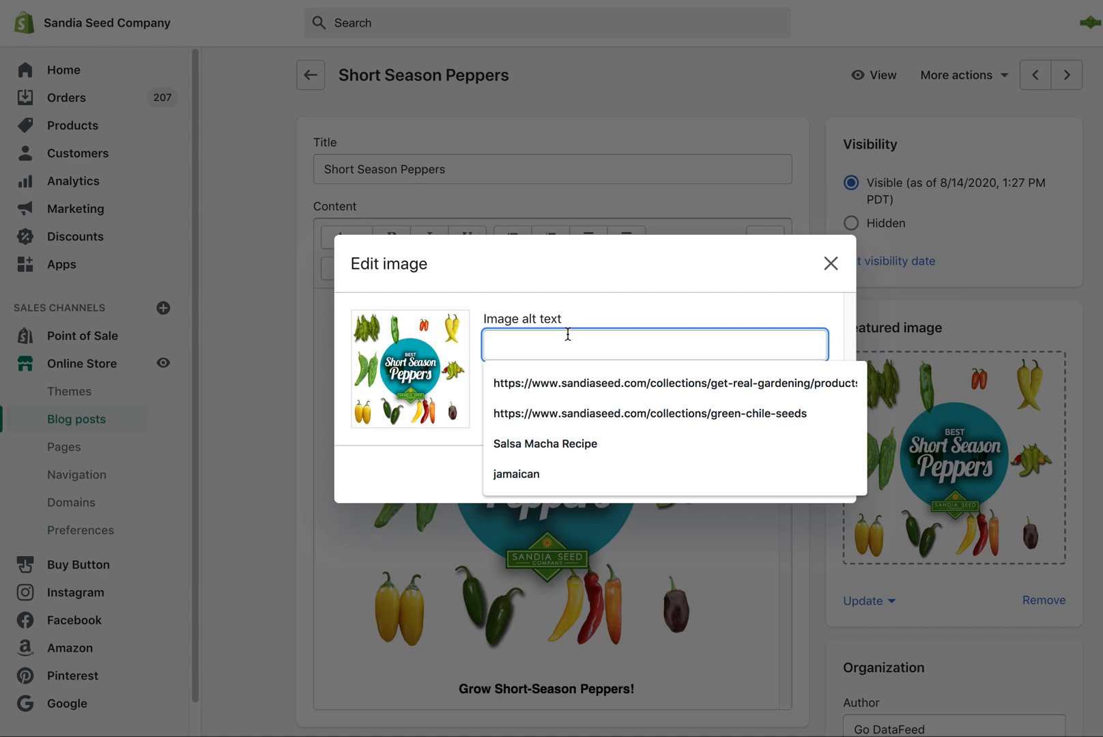
text(Short Seaon Pe)
key(BackSpace)
key(BackSpace)
key(BackSpace)
key(BackSpace)
key(BackSpace)
text(son Peppers from Sandia-)
key(BackSpace)
text(Seed.com)
click(825, 472)
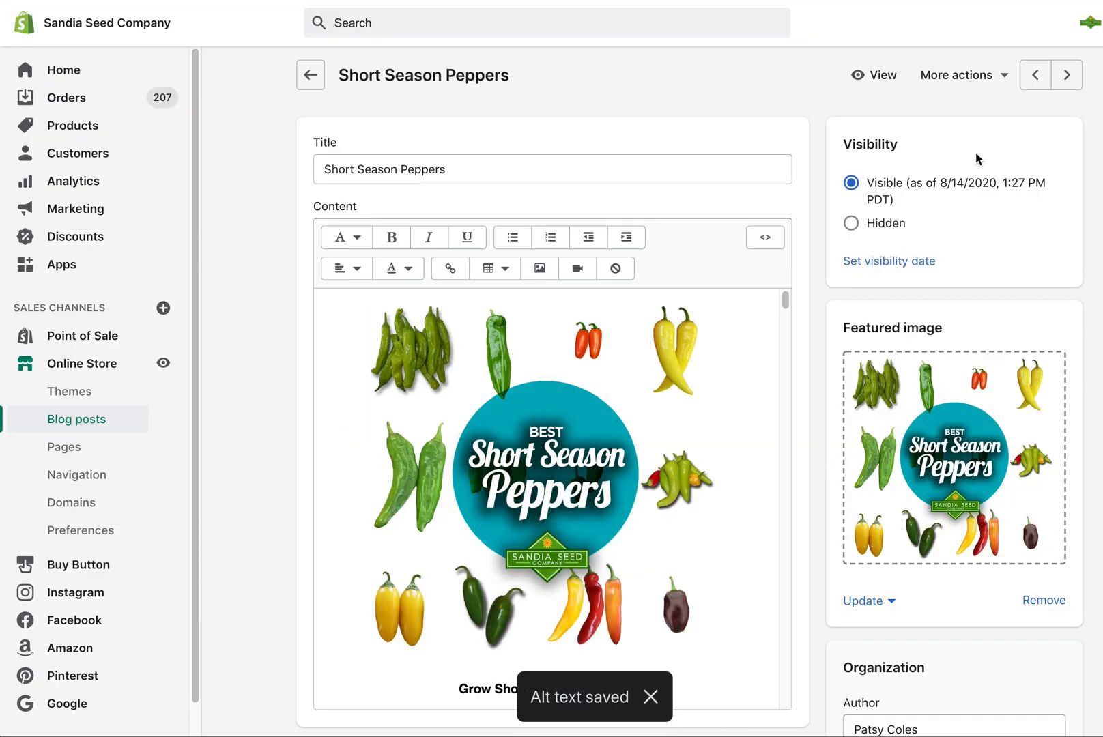
scroll(891, 527, down, 5)
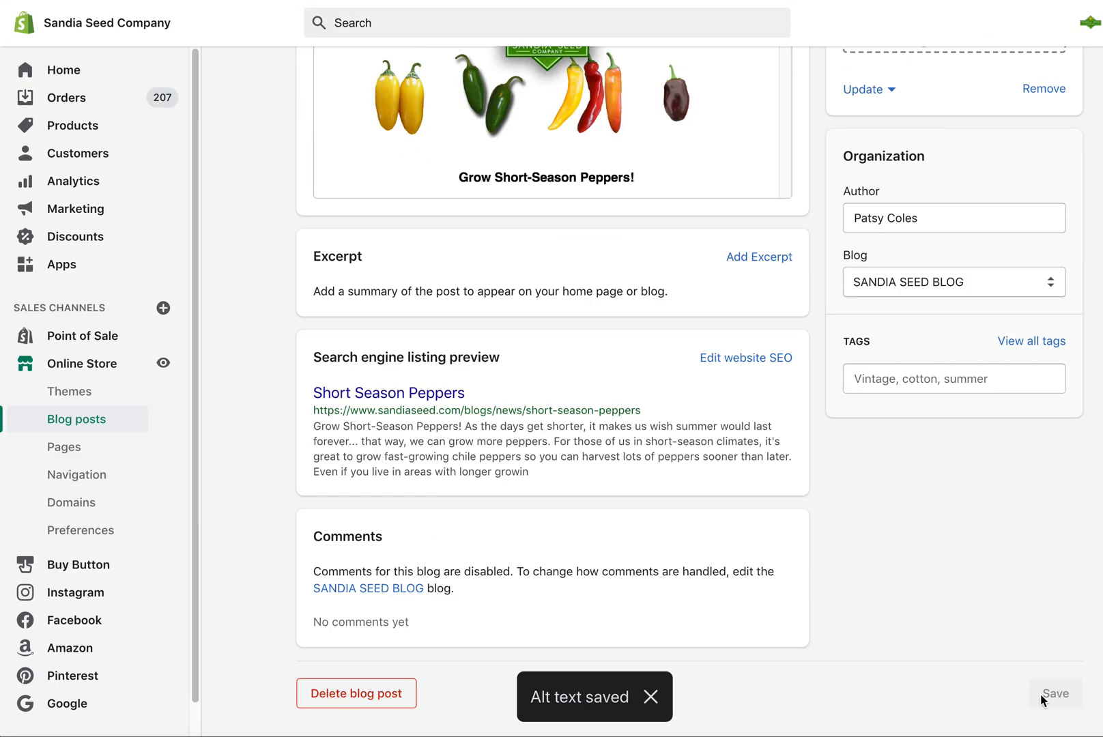
scroll(511, 153, up, 5)
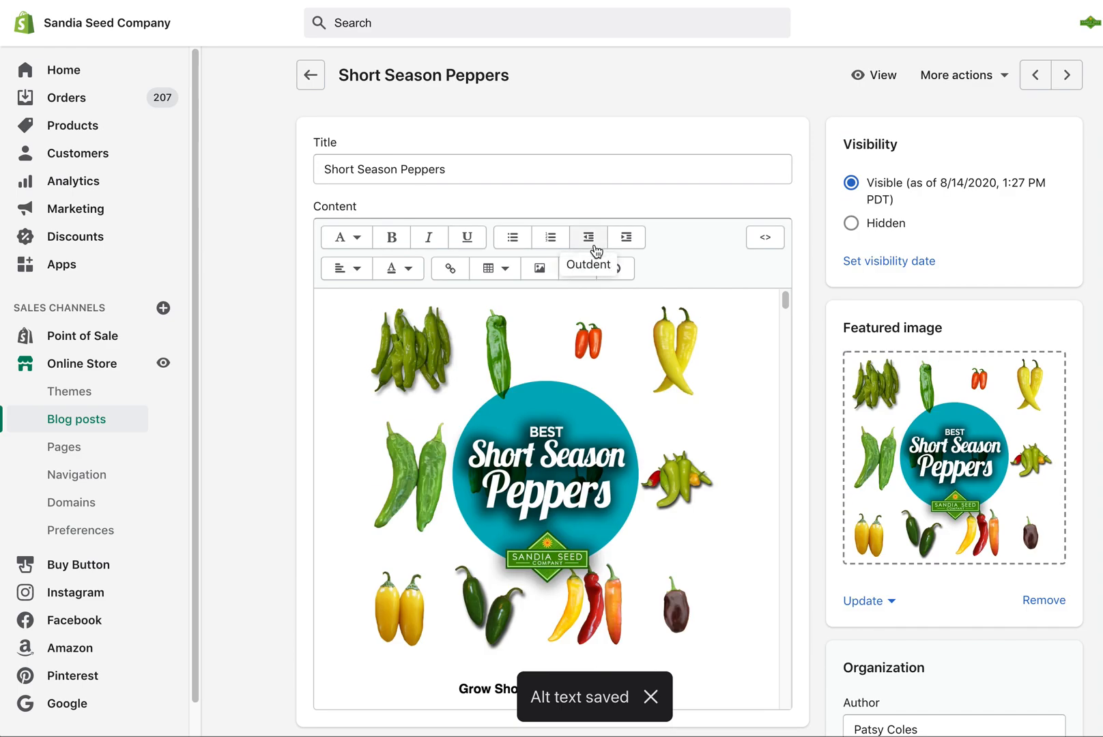